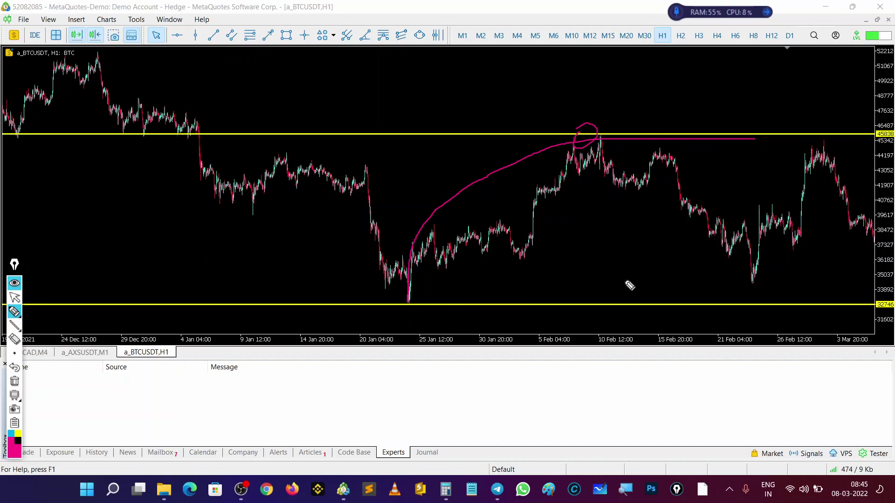
Draw a pen arrow to the circled high at the 45838 line, erase all annotations and return to the normal cursor
mouse_move(598, 82)
mouse_down()
mouse_move(593, 135)
mouse_move(609, 108)
mouse_up()
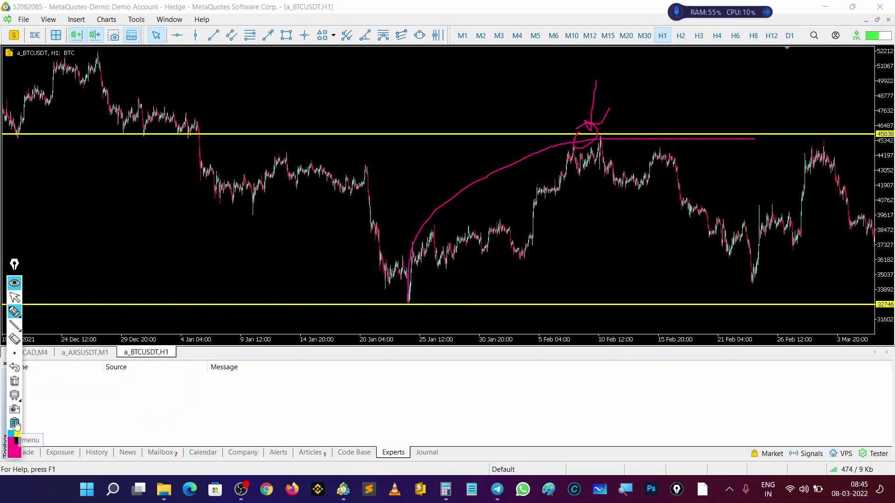
click(14, 381)
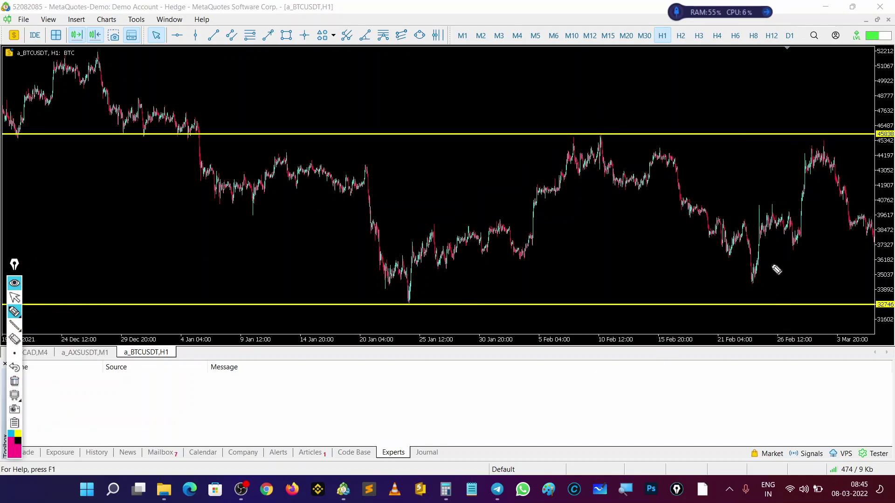
scroll(565, 249, up, 2)
click(14, 297)
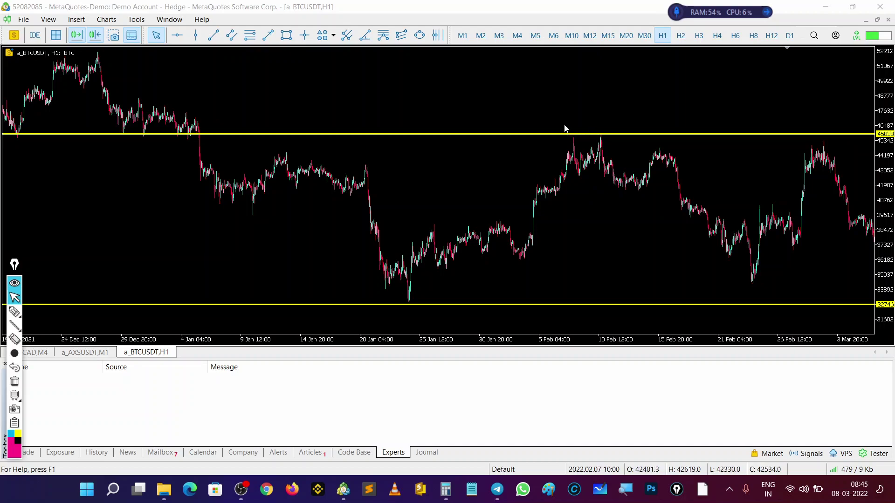
Examine the BTCUSDT H1 price swings around the 45838 and 32746 lines across the chart history
scroll(579, 170, down, 3)
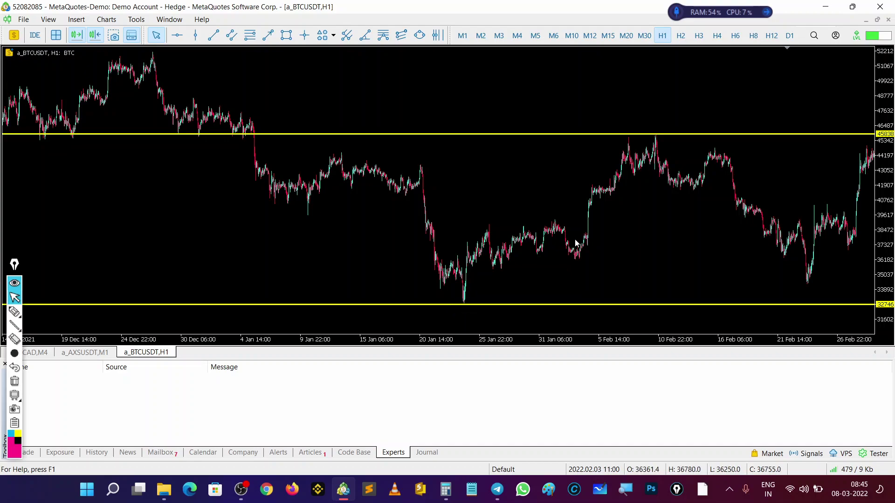
scroll(576, 243, up, 6)
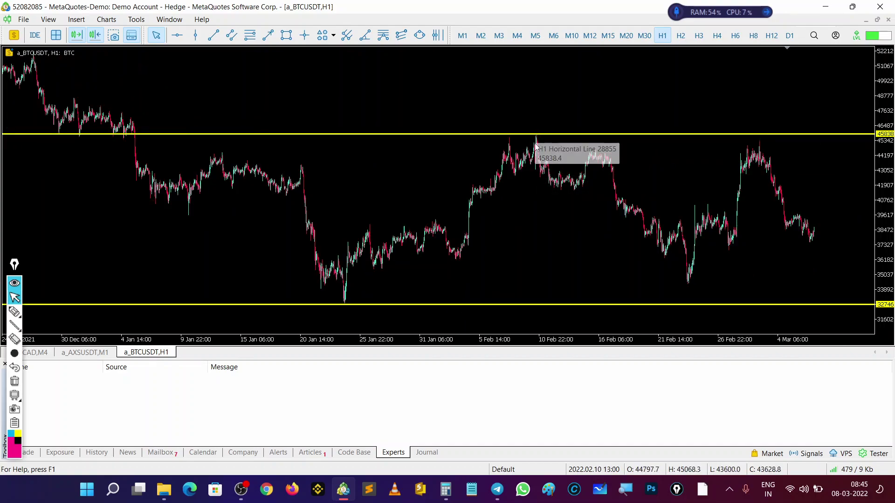
drag(609, 241, 613, 243)
scroll(613, 241, down, 20)
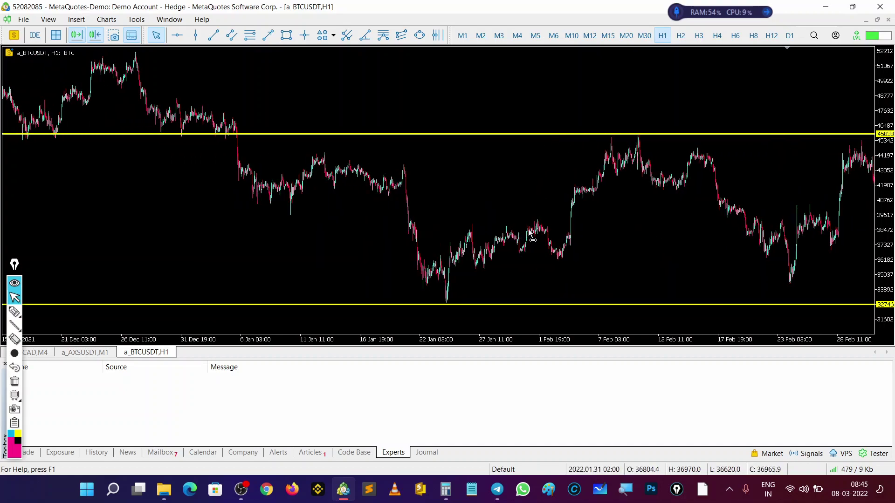
scroll(619, 202, down, 5)
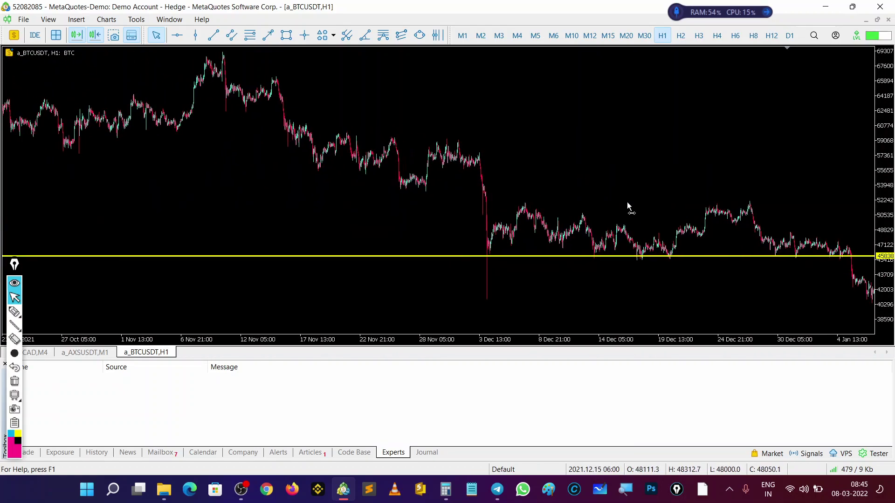
drag(639, 208, 429, 219)
scroll(756, 264, down, 15)
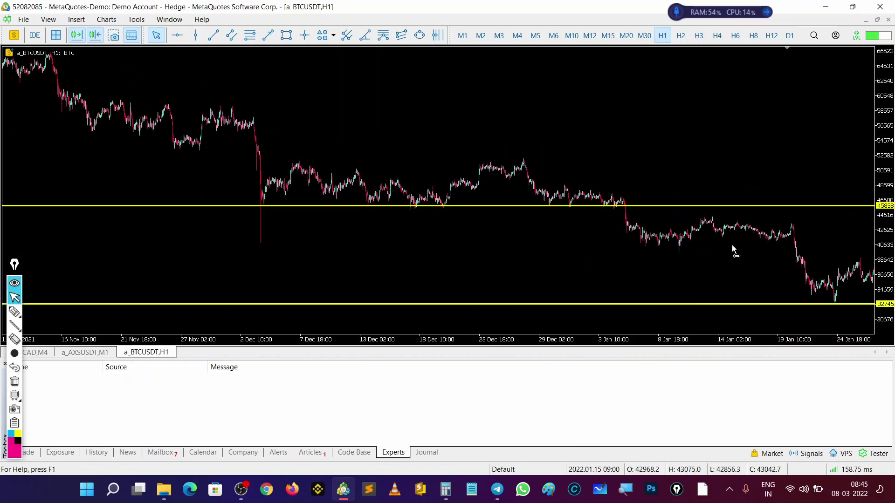
drag(371, 166, 621, 176)
mouse_move(539, 175)
mouse_down()
mouse_move(588, 176)
mouse_move(323, 191)
mouse_up()
drag(579, 184, 254, 201)
drag(601, 246, 395, 247)
scroll(395, 250, up, 2)
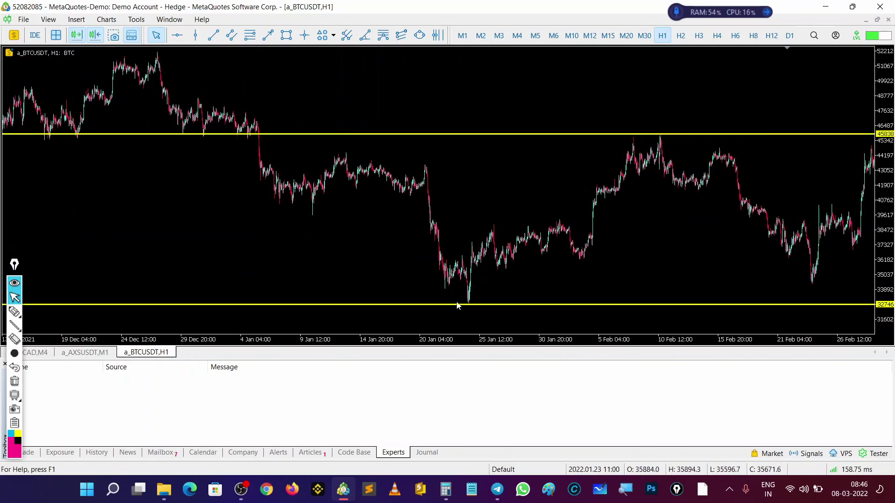
Place a horizontal line at 69149 on the November 2021 high
drag(173, 192, 525, 194)
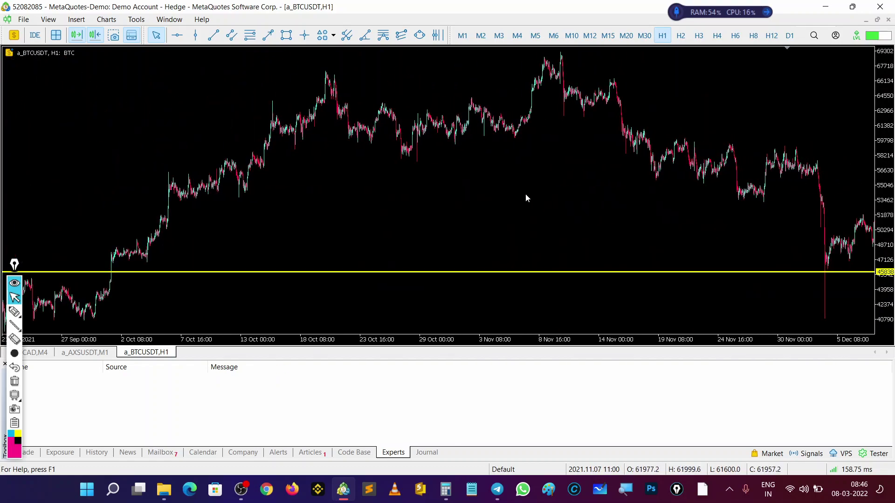
scroll(535, 73, down, 1)
click(177, 35)
drag(594, 76, 495, 57)
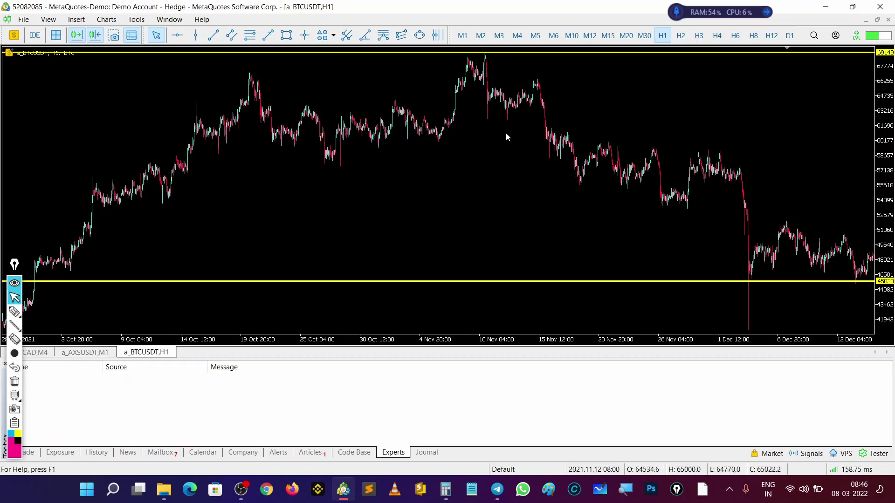
drag(503, 133, 450, 138)
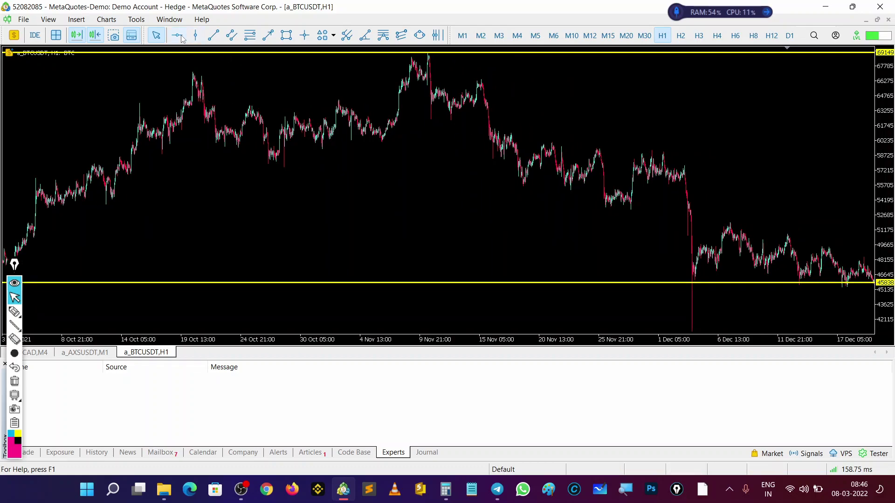
click(14, 312)
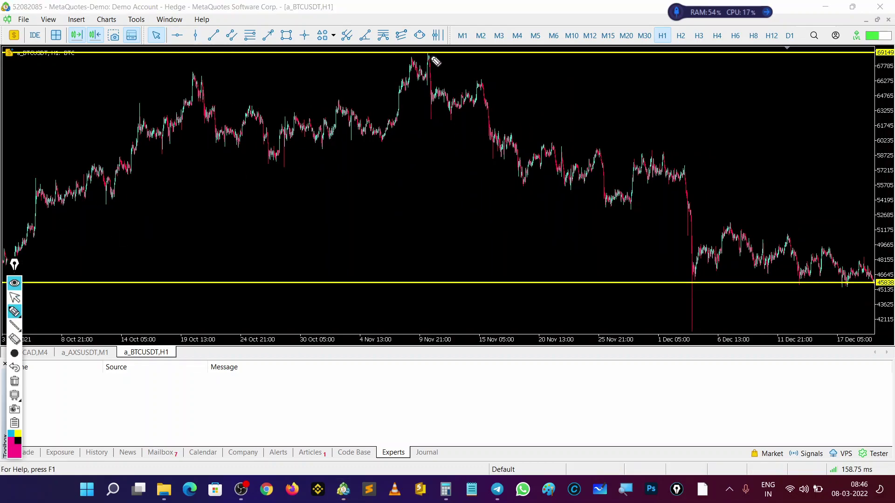
drag(429, 53, 426, 82)
mouse_move(21, 308)
click(14, 381)
scroll(358, 218, up, 5)
scroll(363, 212, down, 5)
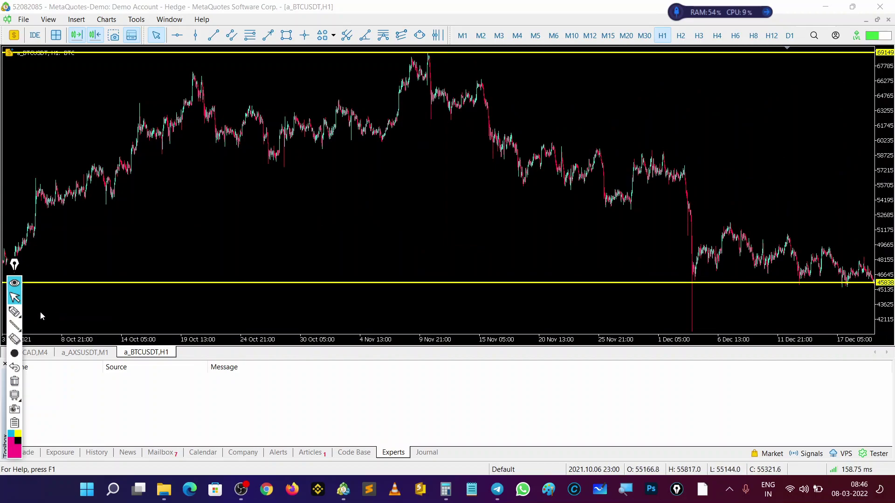
Sketch pen arrows falling from the November high and a dashed arc with a thick arrow above the 45838 line, then erase them
click(18, 312)
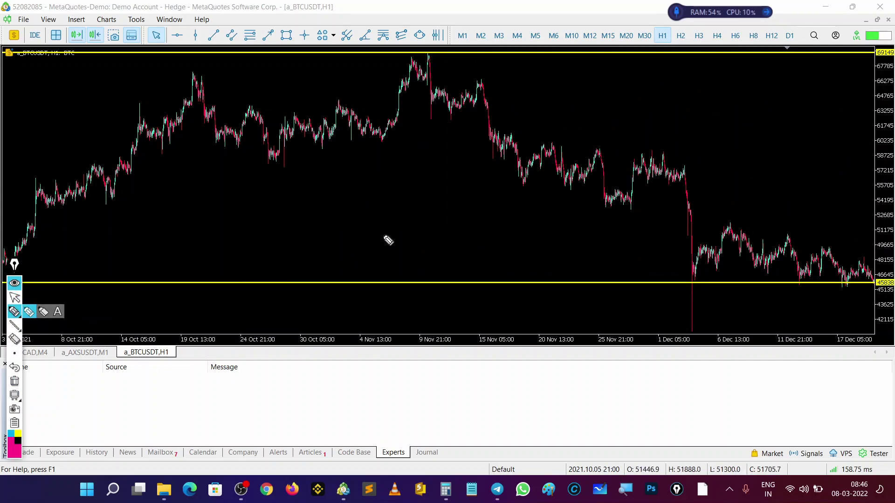
drag(429, 55, 436, 149)
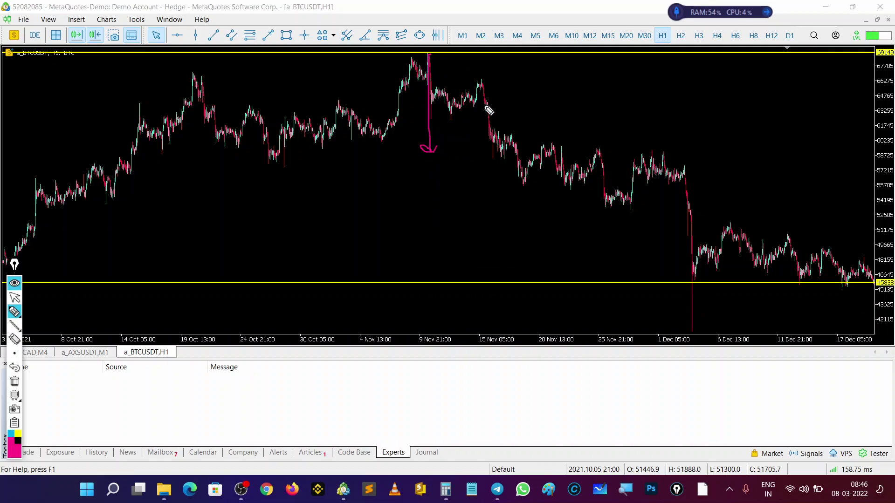
mouse_move(431, 56)
mouse_down()
mouse_move(606, 184)
mouse_move(599, 161)
mouse_up()
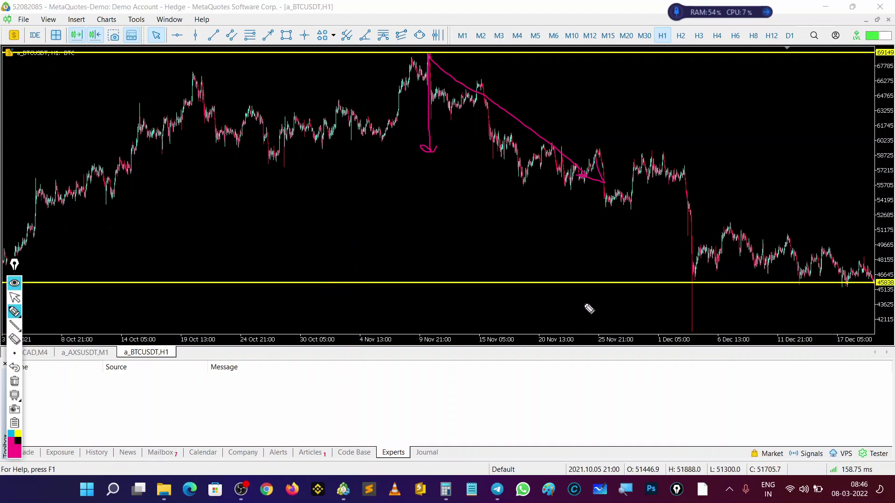
mouse_move(288, 282)
mouse_down()
mouse_move(312, 244)
mouse_move(348, 217)
mouse_move(446, 205)
mouse_move(486, 227)
mouse_up()
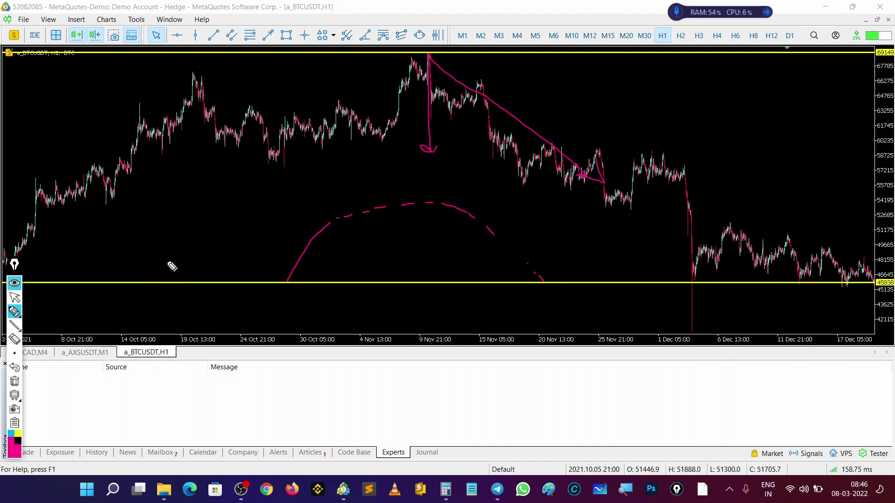
mouse_move(290, 285)
mouse_down()
mouse_move(301, 260)
mouse_move(280, 285)
mouse_move(303, 263)
mouse_move(291, 277)
mouse_move(300, 241)
mouse_move(325, 249)
mouse_move(294, 289)
mouse_up()
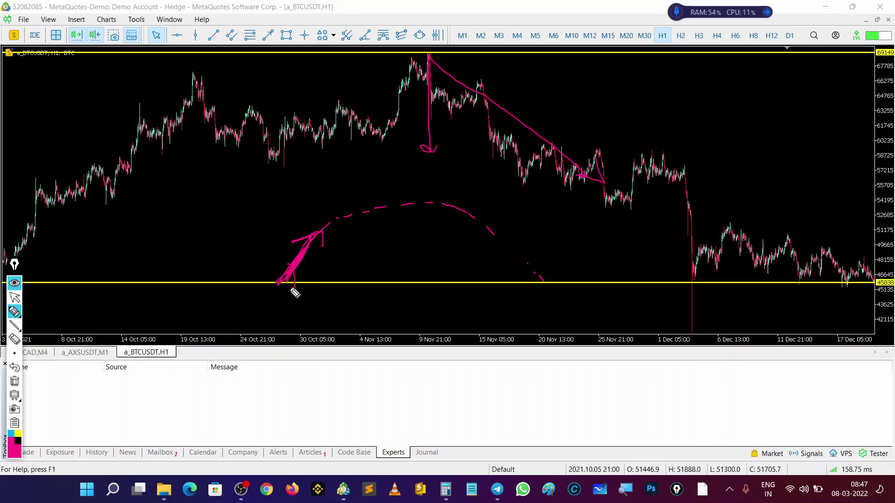
click(14, 381)
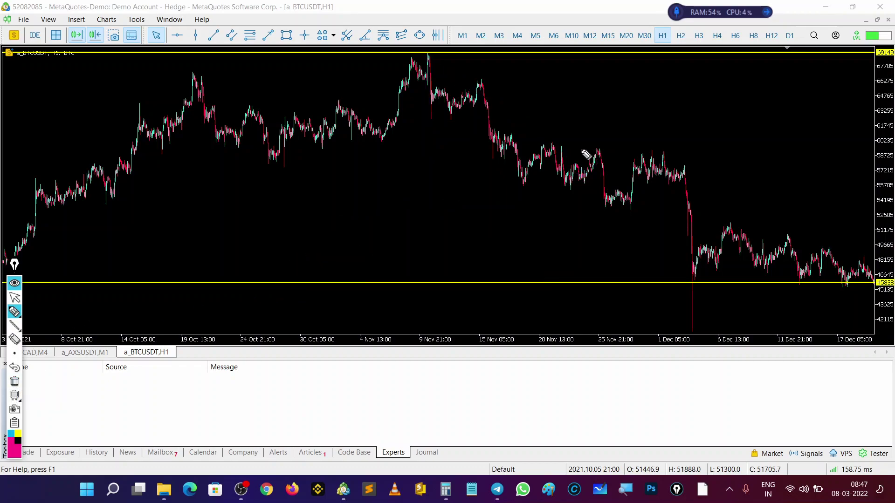
Trace the fall from the November high toward the 45838 line with pen strokes, then erase them
drag(429, 55, 428, 63)
drag(431, 53, 432, 140)
drag(422, 57, 429, 54)
mouse_move(433, 144)
mouse_down()
mouse_move(442, 277)
mouse_move(457, 271)
mouse_up()
click(14, 381)
Draw a downward pen arrow at the November high two times, erasing the annotation after each
drag(429, 55, 426, 119)
click(15, 381)
mouse_move(429, 56)
mouse_down()
mouse_move(432, 139)
mouse_move(440, 59)
mouse_move(425, 66)
mouse_up()
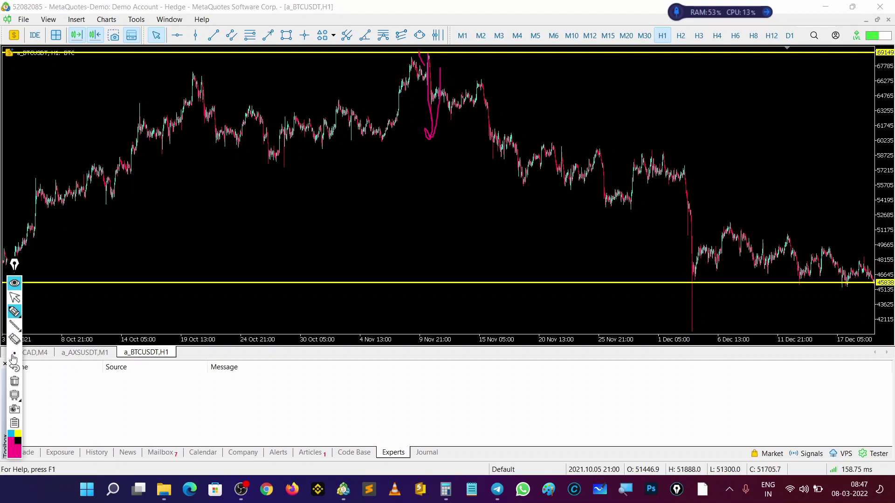
click(15, 381)
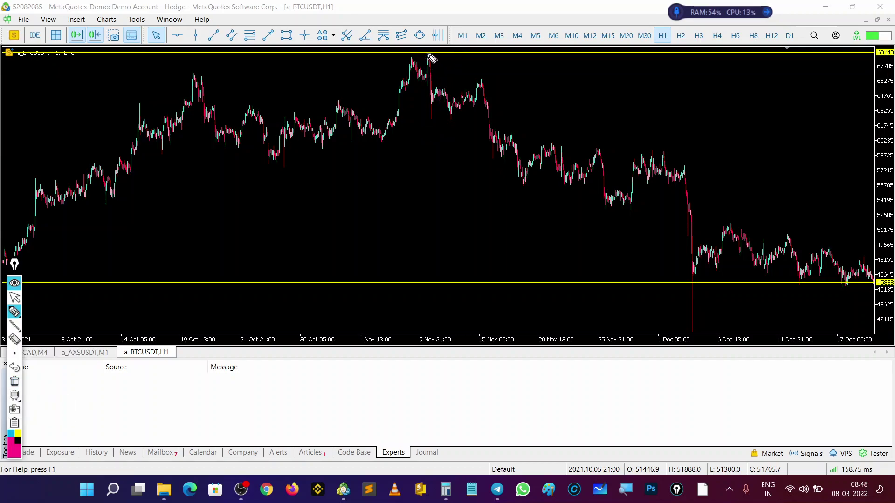
Draw a descending pen line from the 69149 high to the December highs, with a short stroke across its start
drag(429, 55, 792, 250)
drag(405, 56, 460, 73)
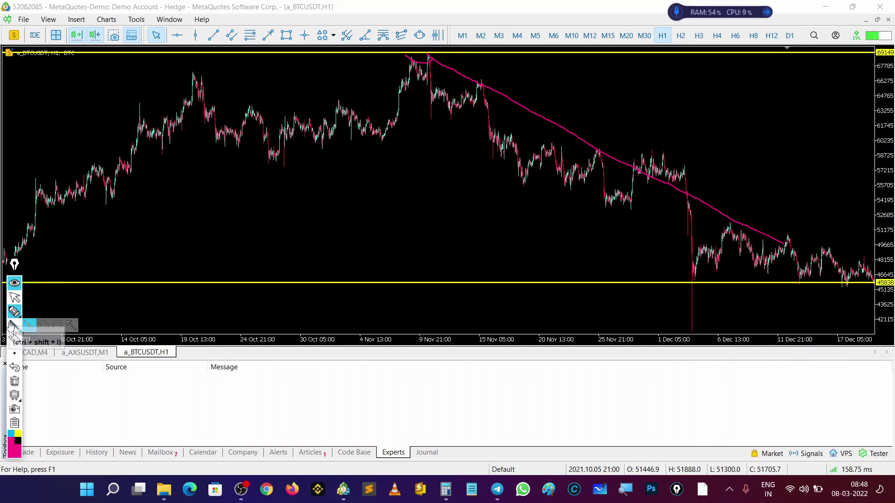
Try to outline the November decline with an ellipse object starting at the 69149 high, then delete the ellipse
click(28, 323)
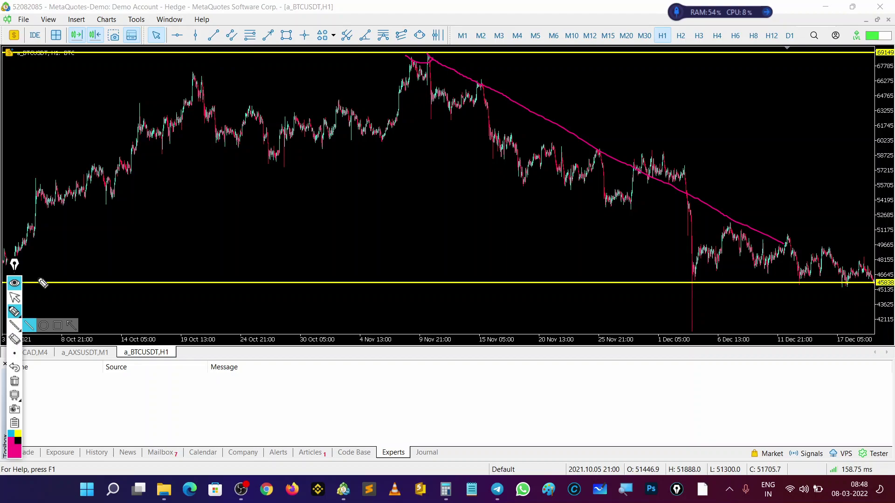
click(15, 297)
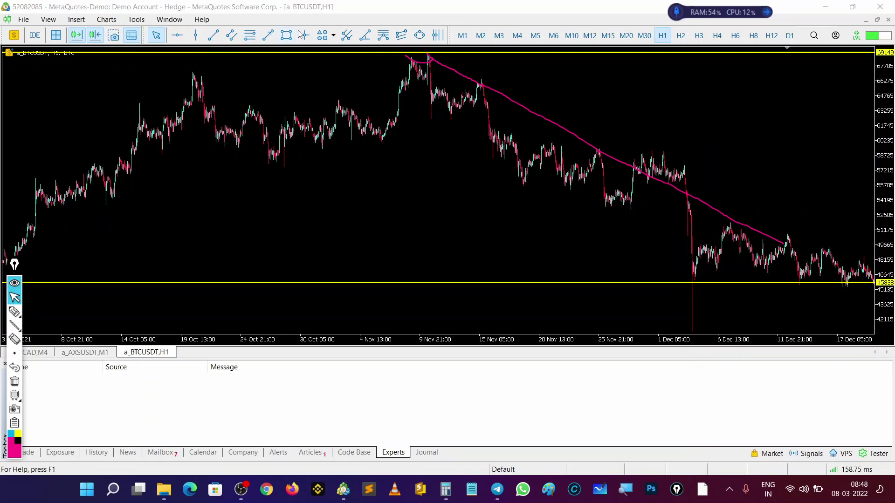
click(419, 35)
mouse_move(429, 56)
mouse_down()
mouse_move(559, 250)
mouse_move(592, 250)
mouse_up()
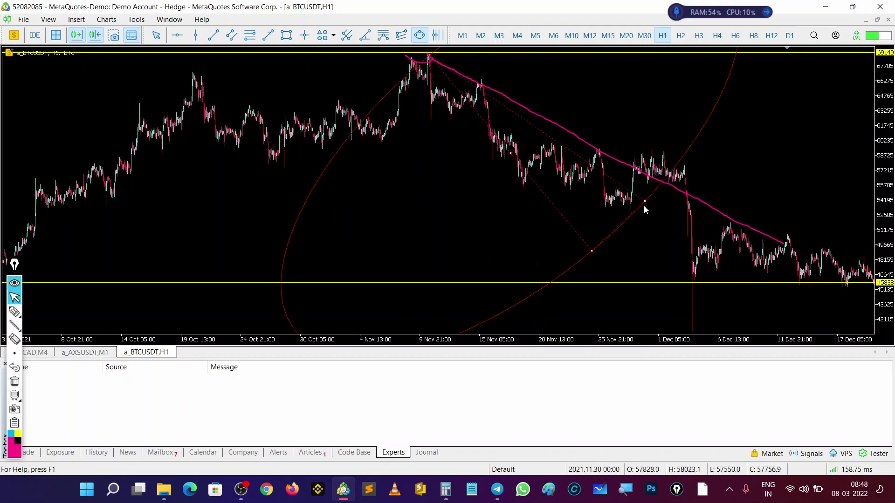
click(595, 239)
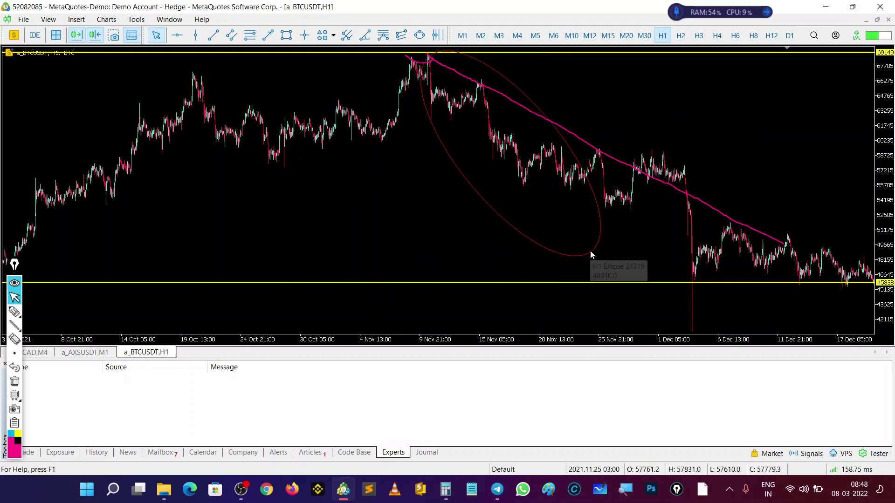
right_click(589, 254)
click(615, 292)
scroll(521, 205, right, 3)
scroll(536, 174, left, 4)
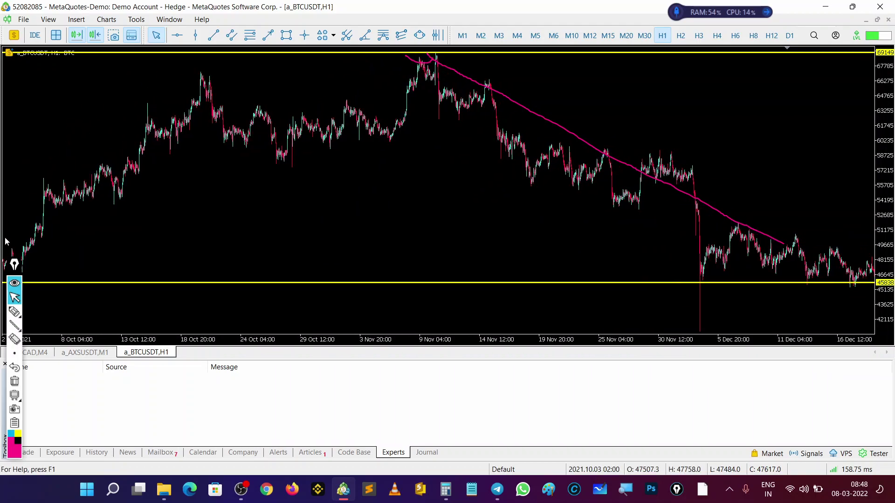
Draw a second descending pen curve from the November high over the swing highs to the 45838 line, then clear the annotations
click(15, 311)
drag(434, 61, 477, 80)
mouse_move(509, 99)
mouse_down()
mouse_move(593, 127)
mouse_move(683, 175)
mouse_move(794, 251)
mouse_move(825, 289)
mouse_up()
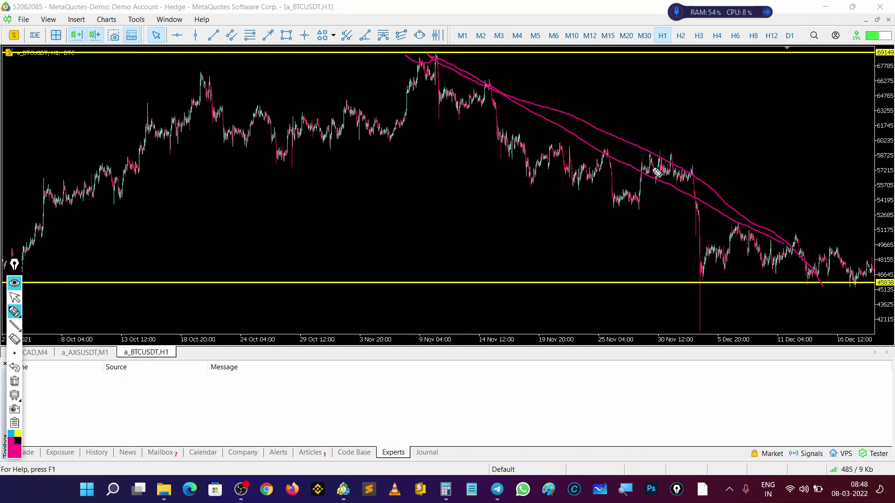
click(15, 395)
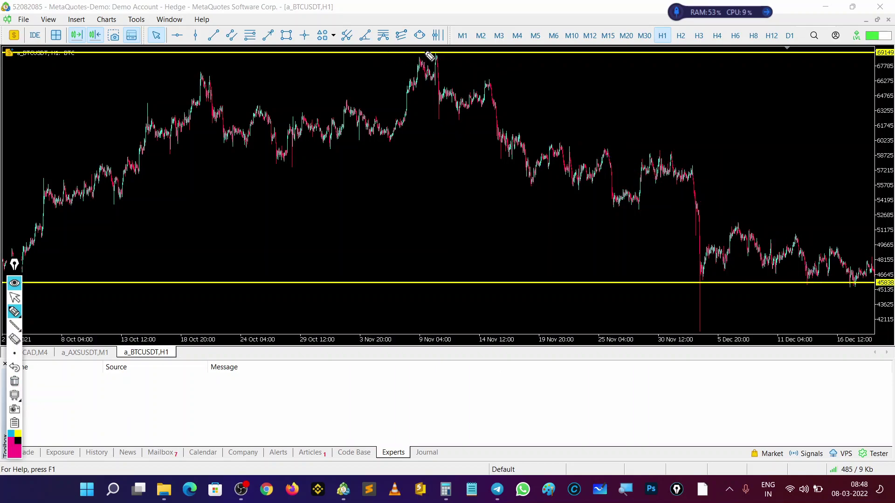
Mark the 69149 high and the mid-November lower high with the pen, connected by a dashed path down to the early December low
drag(438, 58, 463, 71)
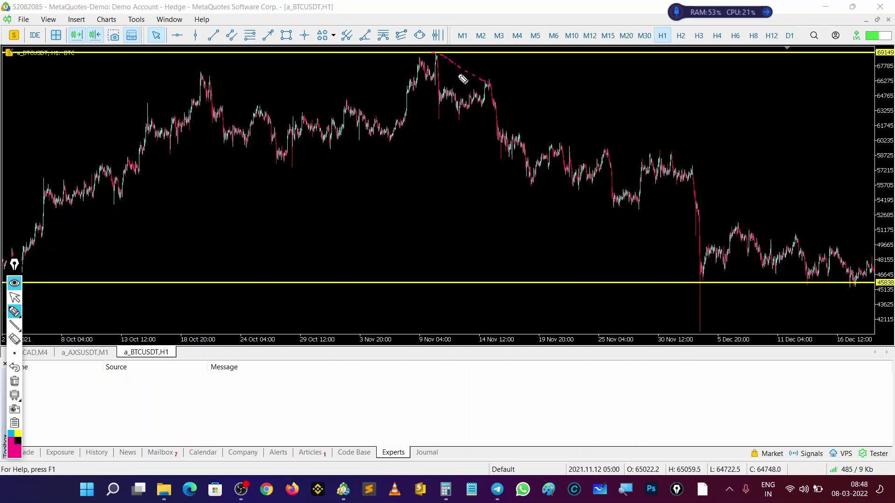
drag(447, 58, 427, 62)
mouse_move(435, 57)
mouse_down()
mouse_move(431, 65)
mouse_move(434, 52)
mouse_up()
mouse_move(488, 80)
mouse_down()
mouse_move(620, 272)
mouse_move(686, 330)
mouse_up()
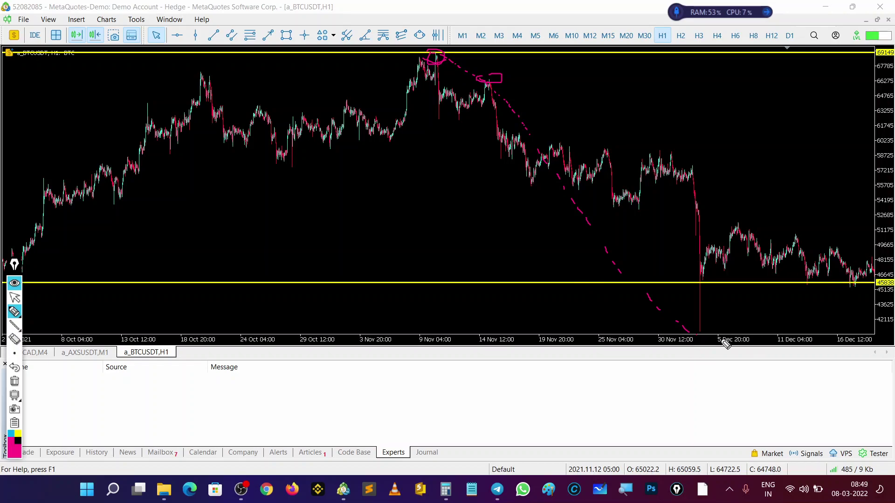
Underline and circle the early December low with the pen
drag(673, 329, 779, 339)
mouse_move(697, 323)
mouse_down()
mouse_move(707, 344)
mouse_move(705, 328)
mouse_up()
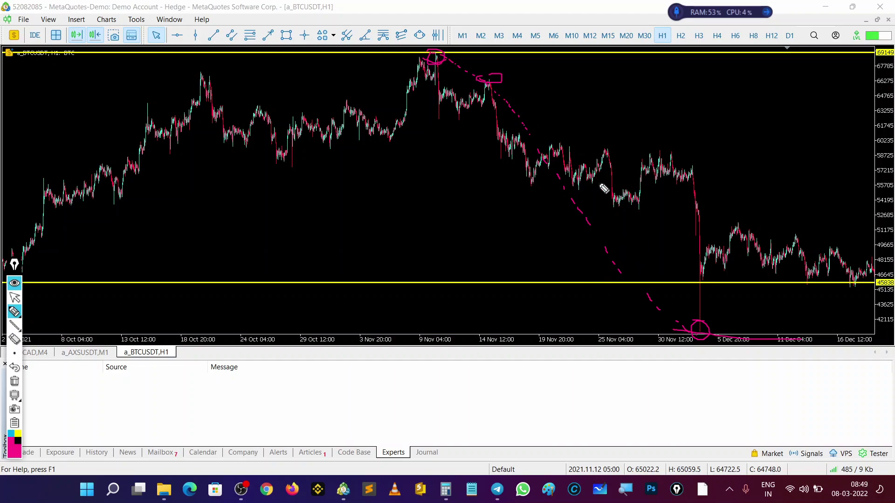
drag(700, 329, 701, 327)
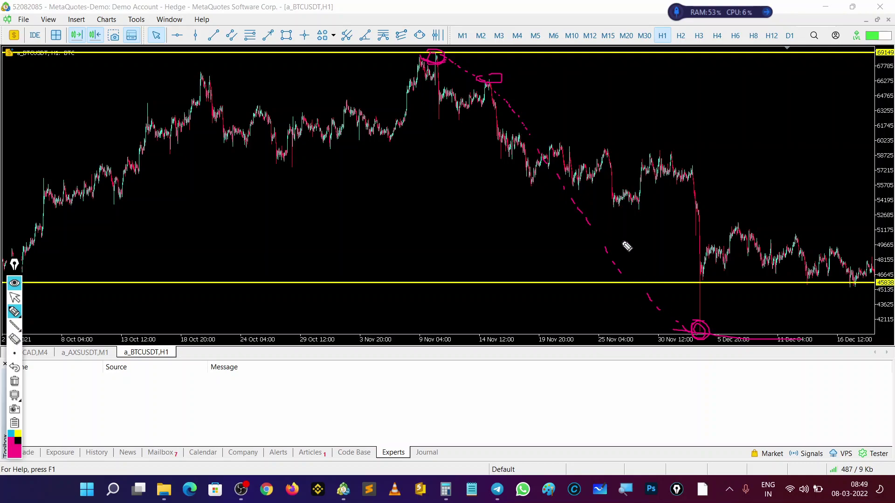
Bracket the late November consolidation with two roughly horizontal pen lines and a zigzag between them
drag(519, 193, 706, 192)
drag(504, 149, 741, 161)
drag(539, 169, 693, 181)
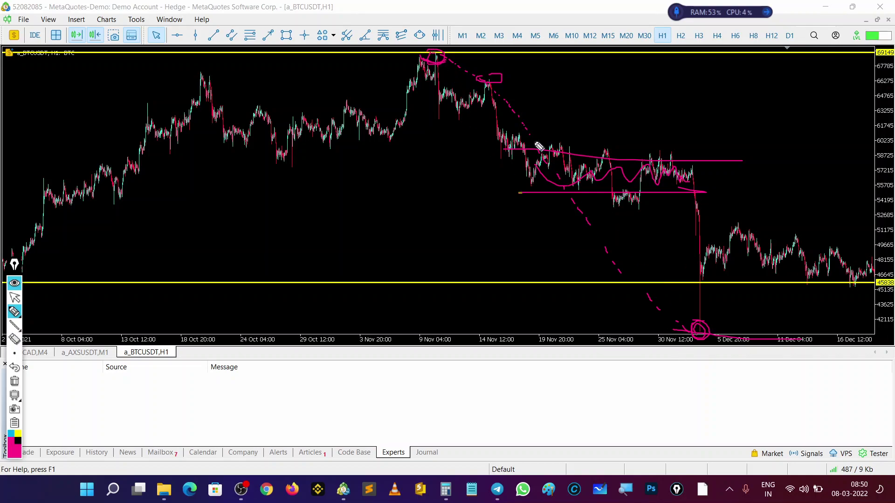
Circle the early December low again for emphasis, then erase all pen annotations
mouse_move(697, 328)
mouse_down()
mouse_move(707, 339)
mouse_move(690, 340)
mouse_move(698, 350)
mouse_up()
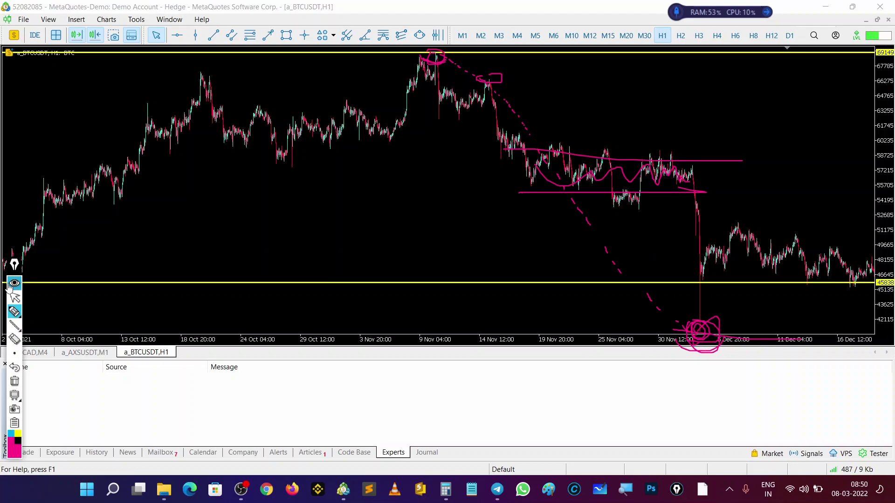
click(14, 382)
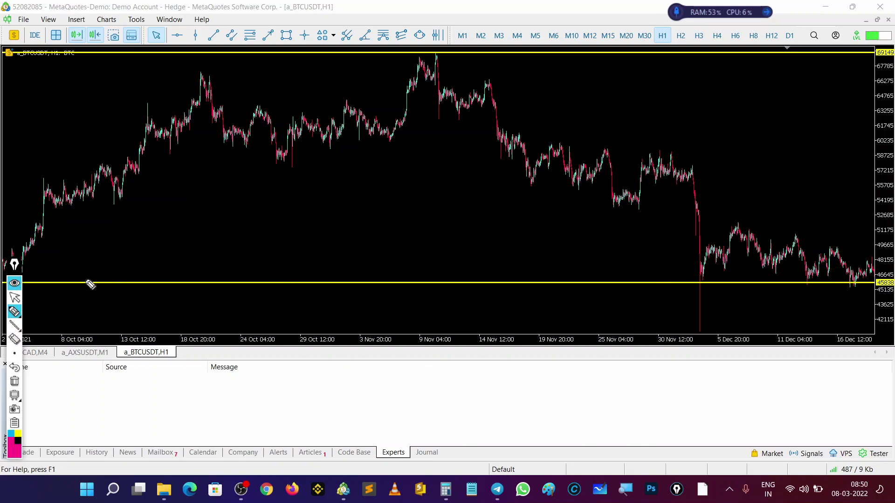
Return to the normal cursor and switch to OBS
click(12, 296)
click(241, 489)
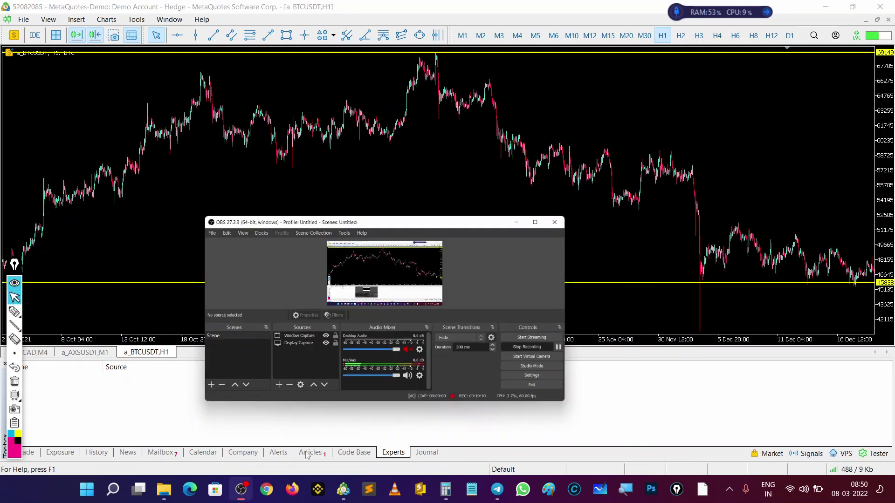